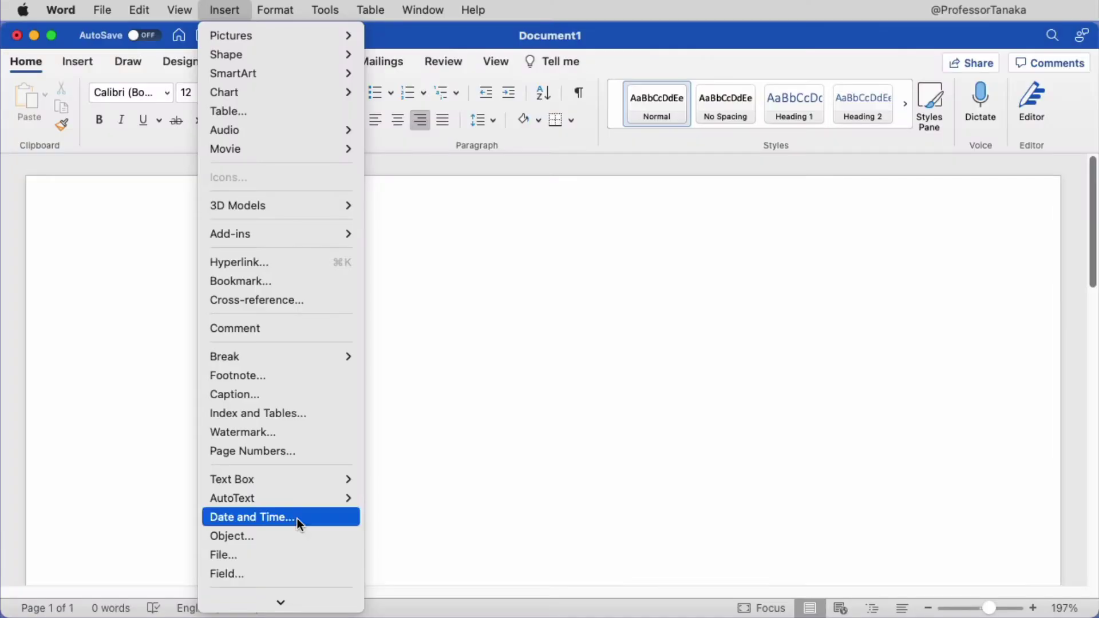
Open the Date and Time options to stamp the current date and time.
click(297, 521)
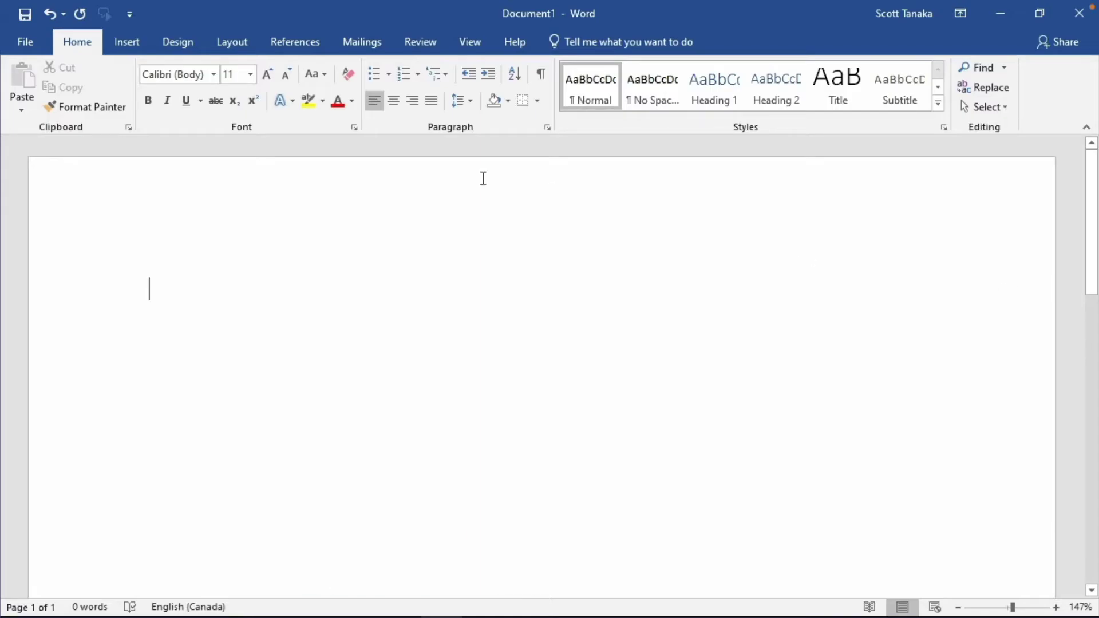
Insert a right-aligned, auto-updating date and time (16/08/2022 3:39 PM) format.
click(413, 103)
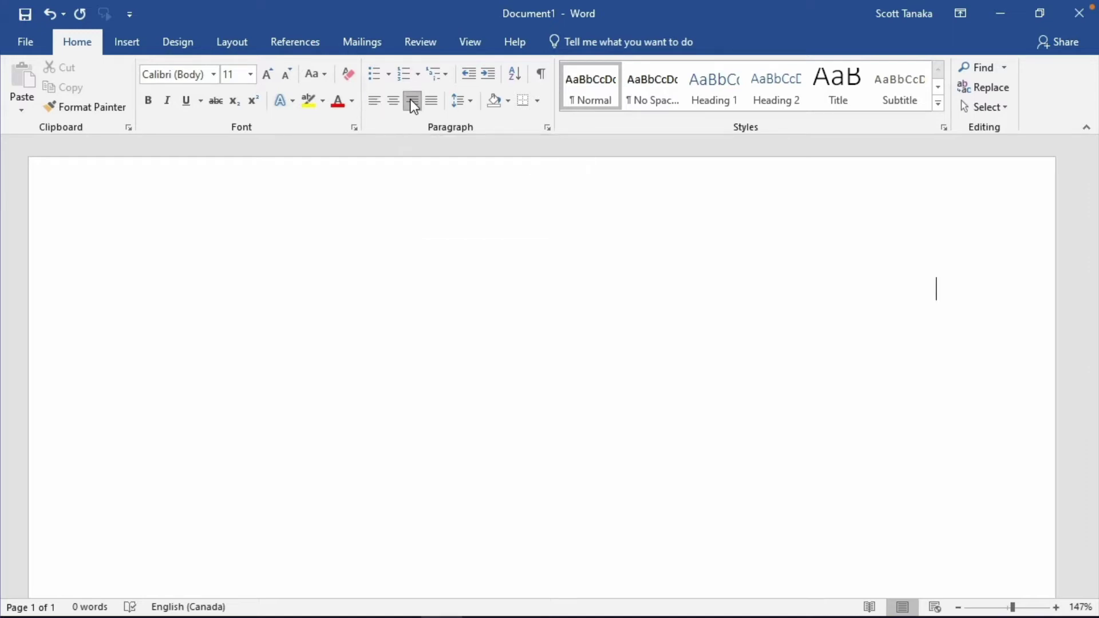
click(136, 41)
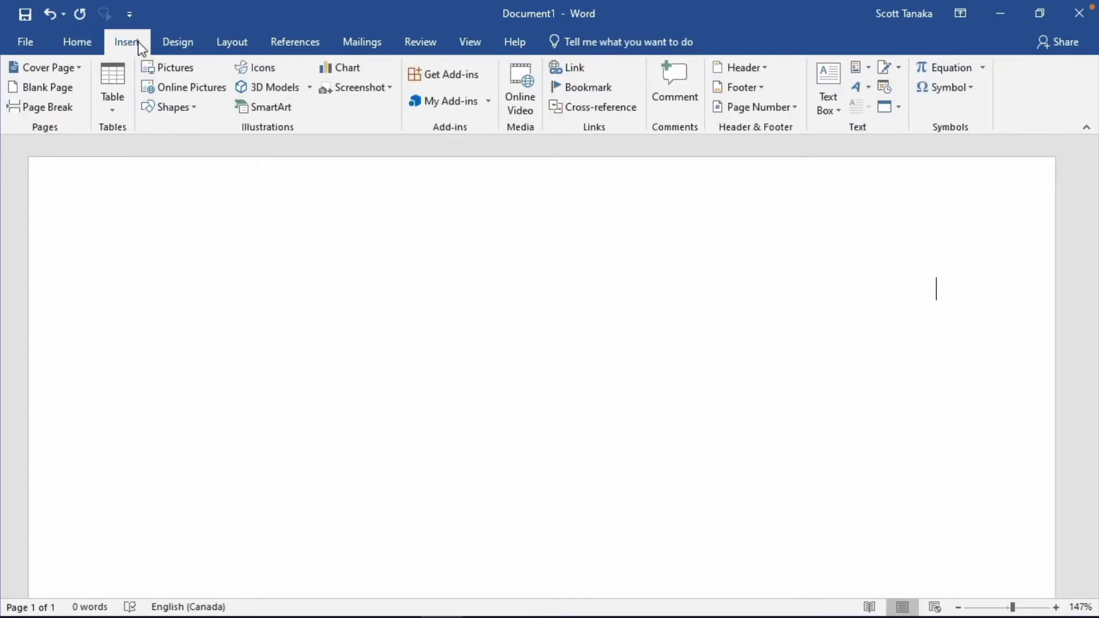
click(881, 88)
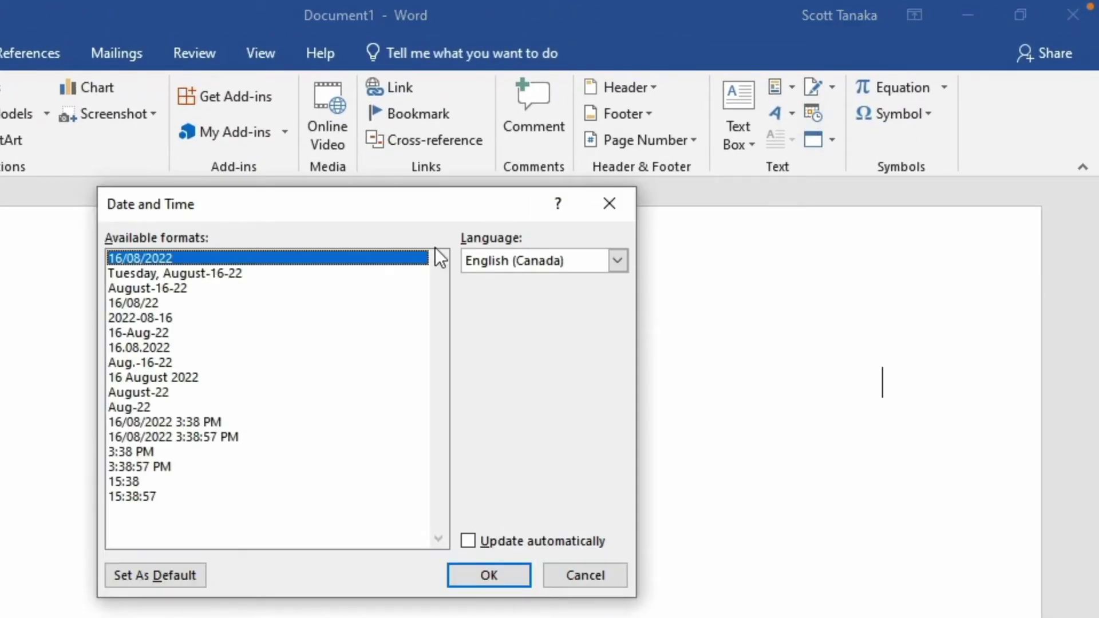
click(310, 422)
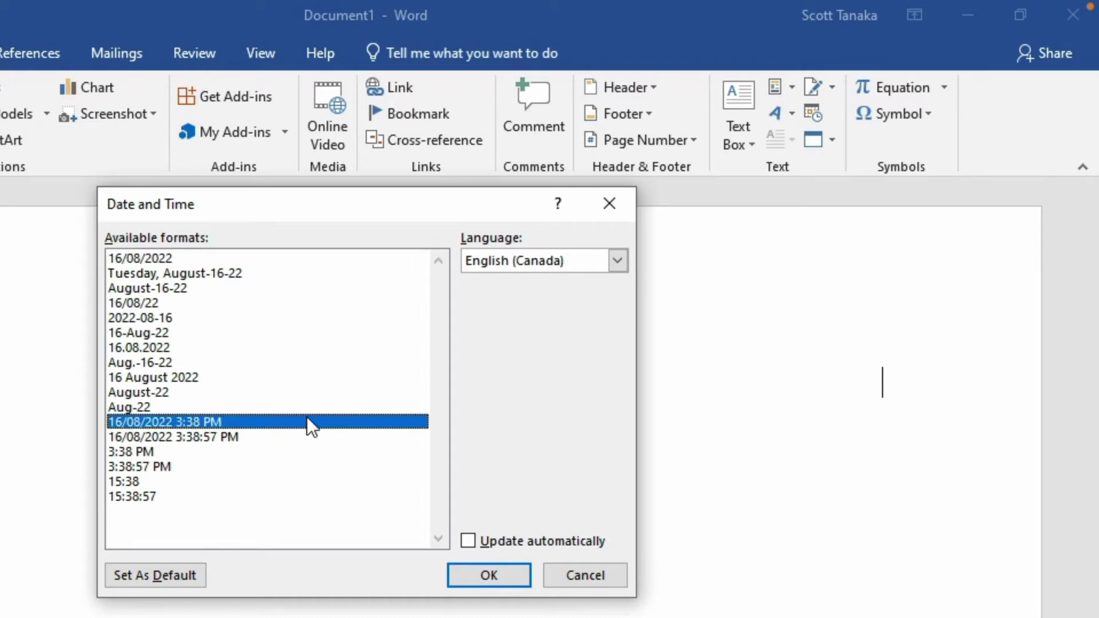
click(475, 540)
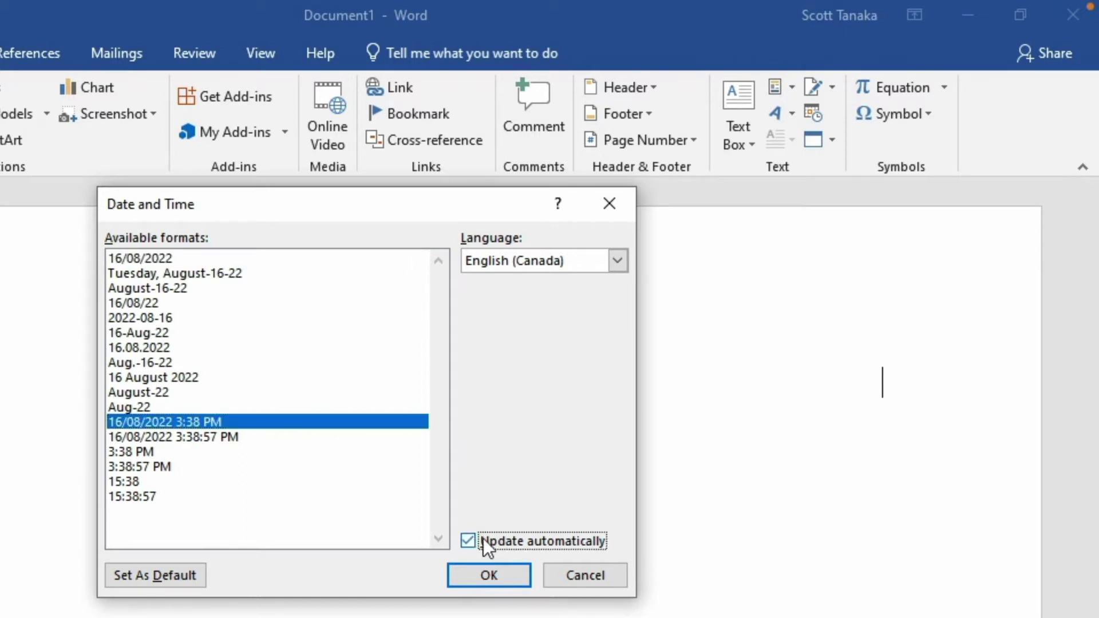
click(515, 573)
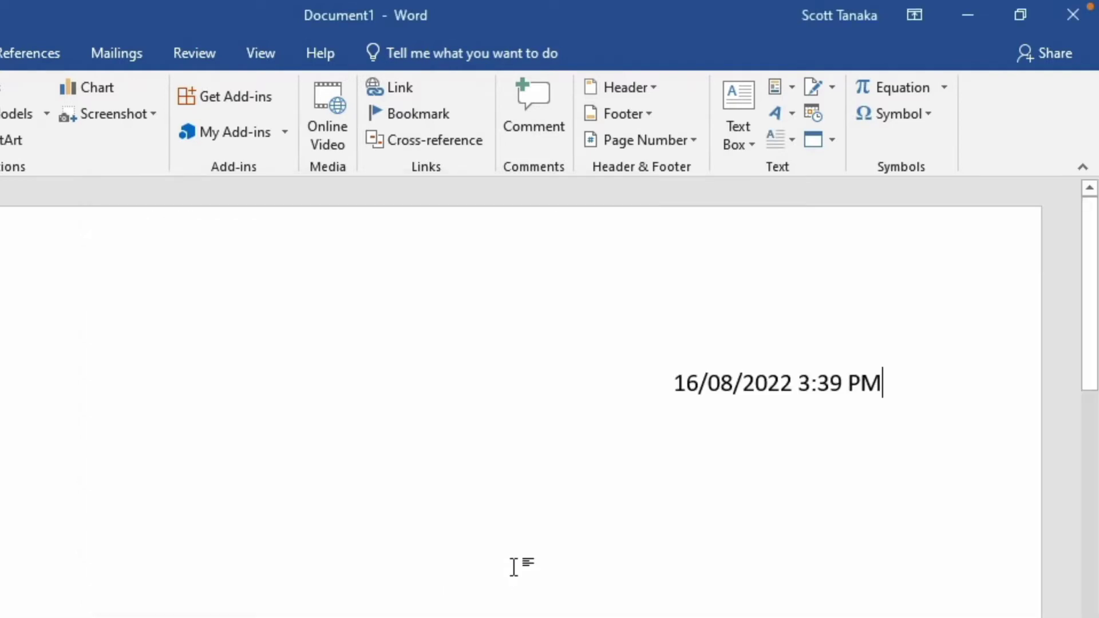
Add a new left-aligned empty line below the date.
key(Return)
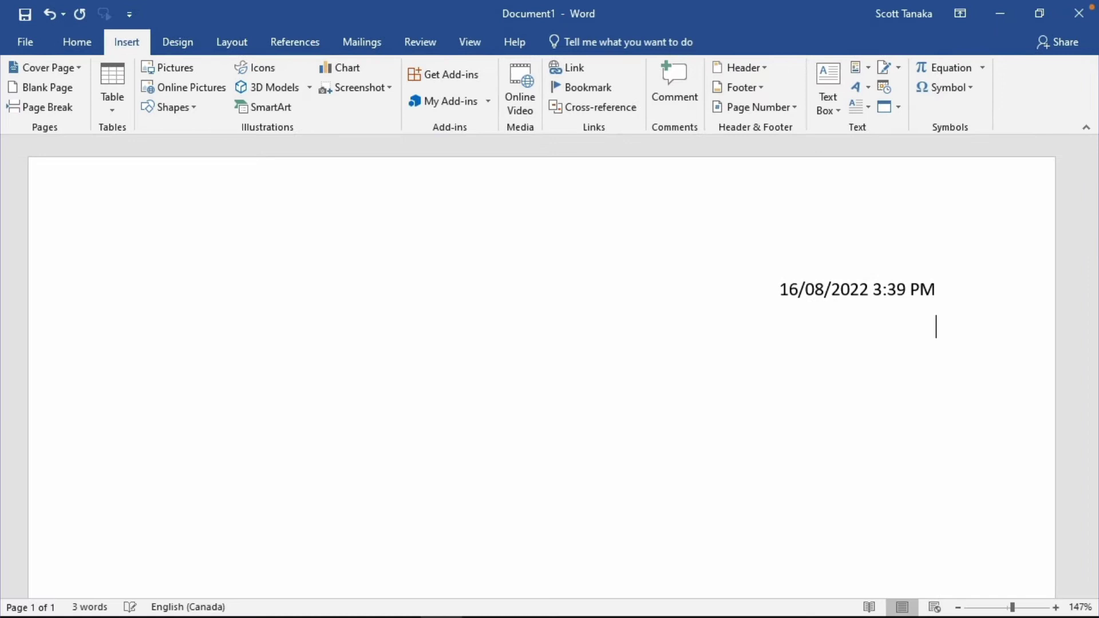
click(76, 42)
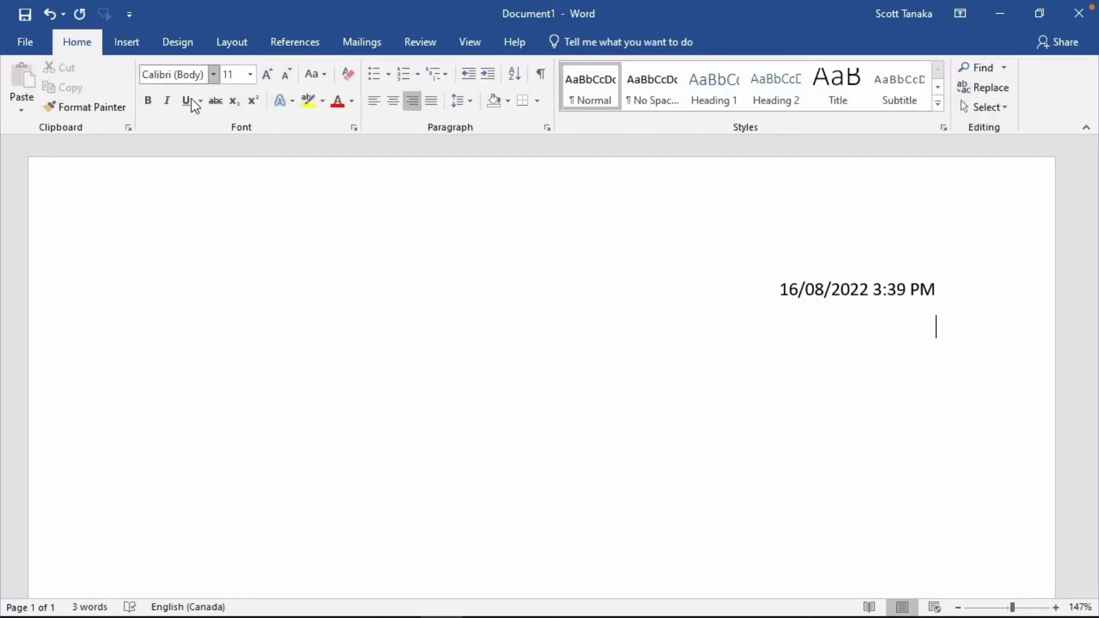
click(381, 102)
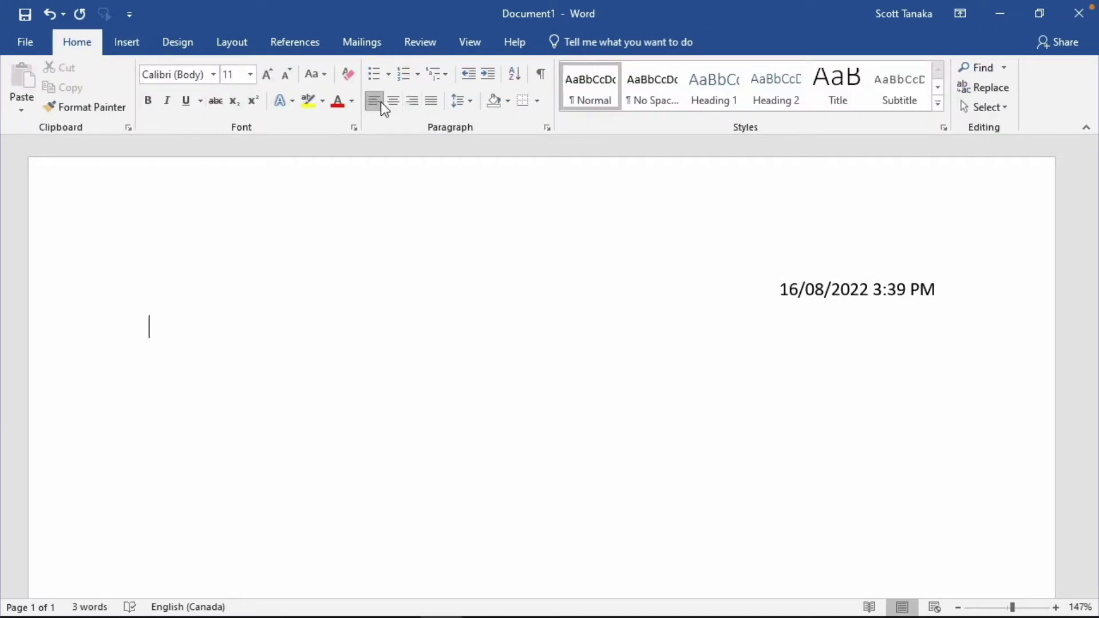
Open Save As on This PC with the Desktop as the save folder.
click(26, 42)
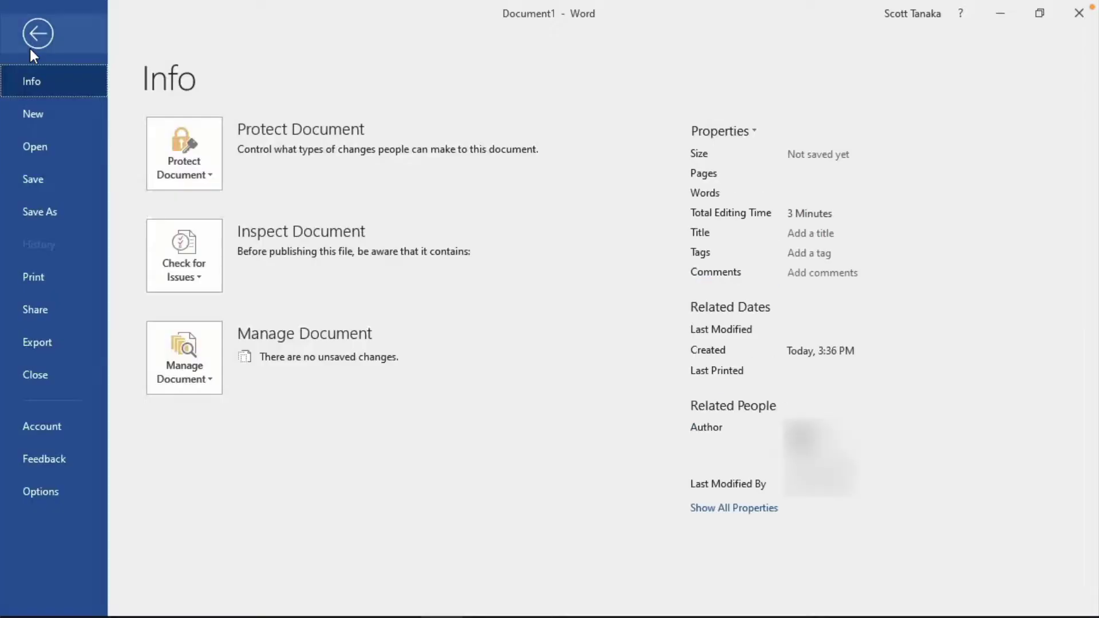
click(69, 205)
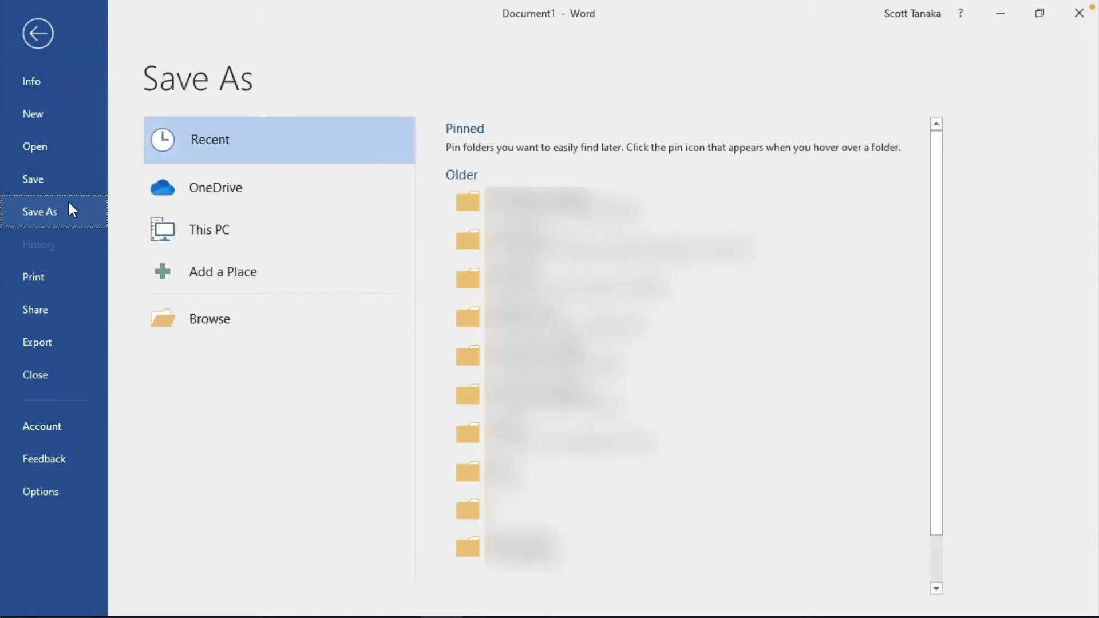
click(155, 224)
click(155, 225)
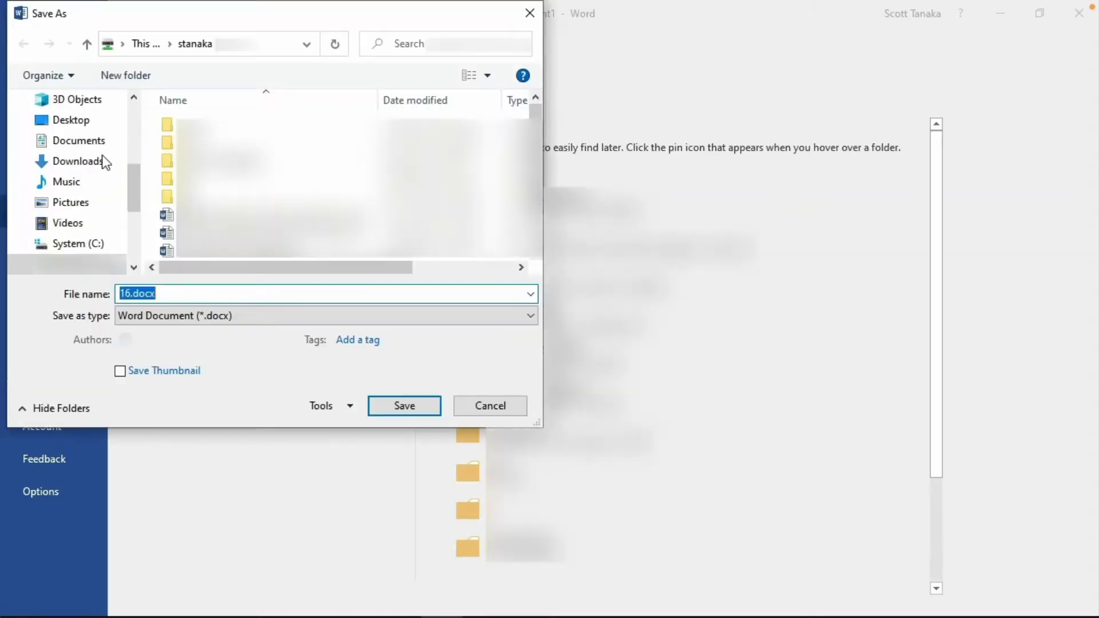
click(89, 121)
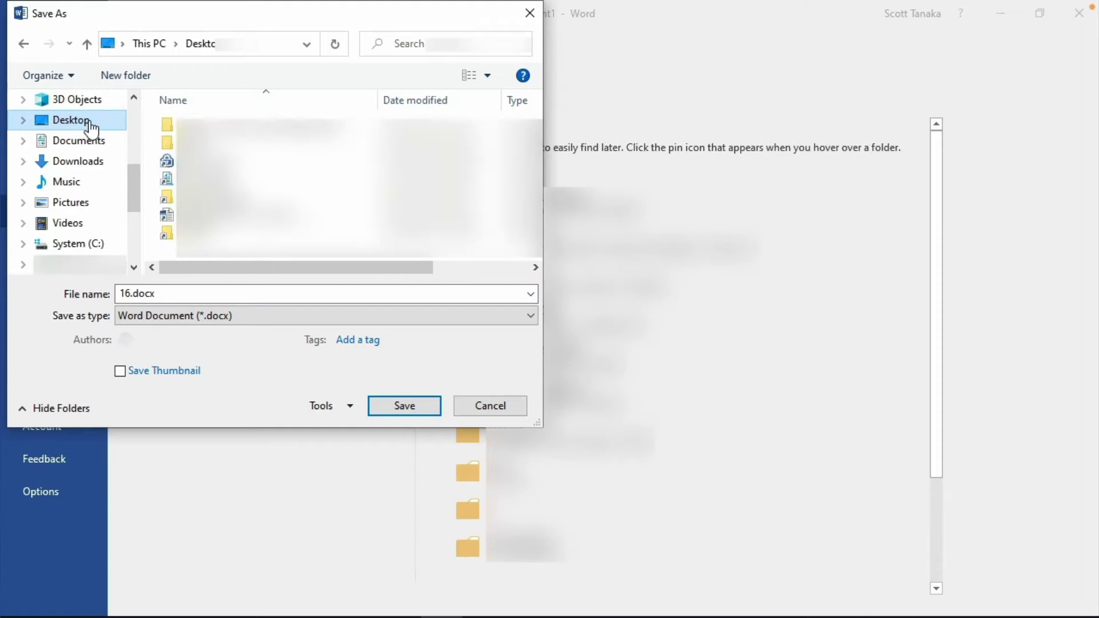
Save to the Desktop as 'Word Template with Date and Time' in Word Template (*.dotx) format.
double_click(133, 293)
key(Home)
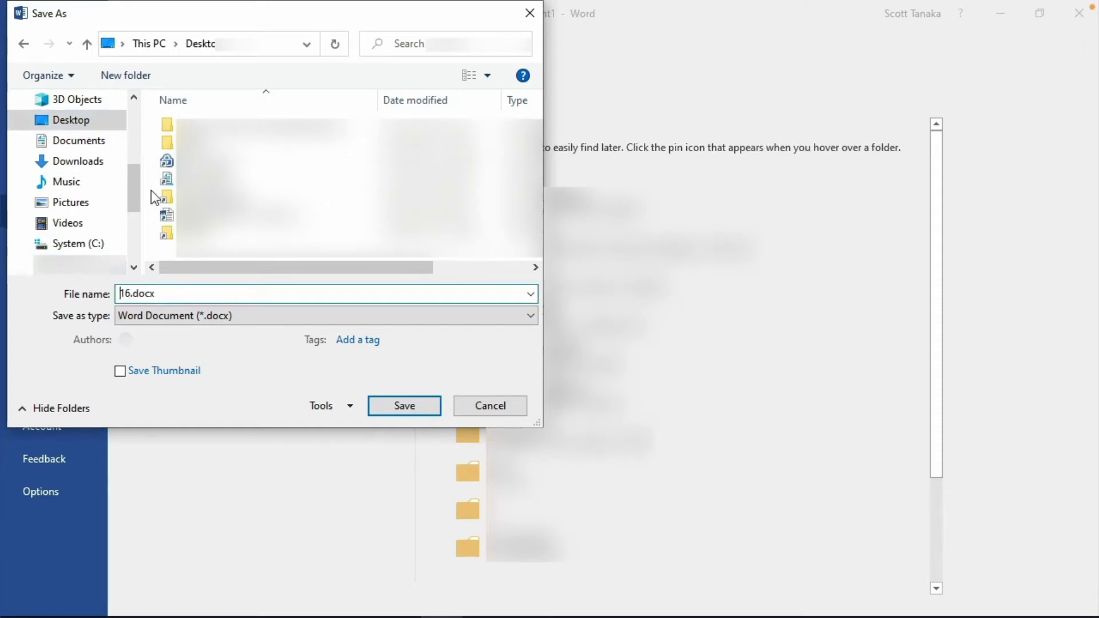
key(Delete)
key(Delete)
text(Word Template with Date and Time)
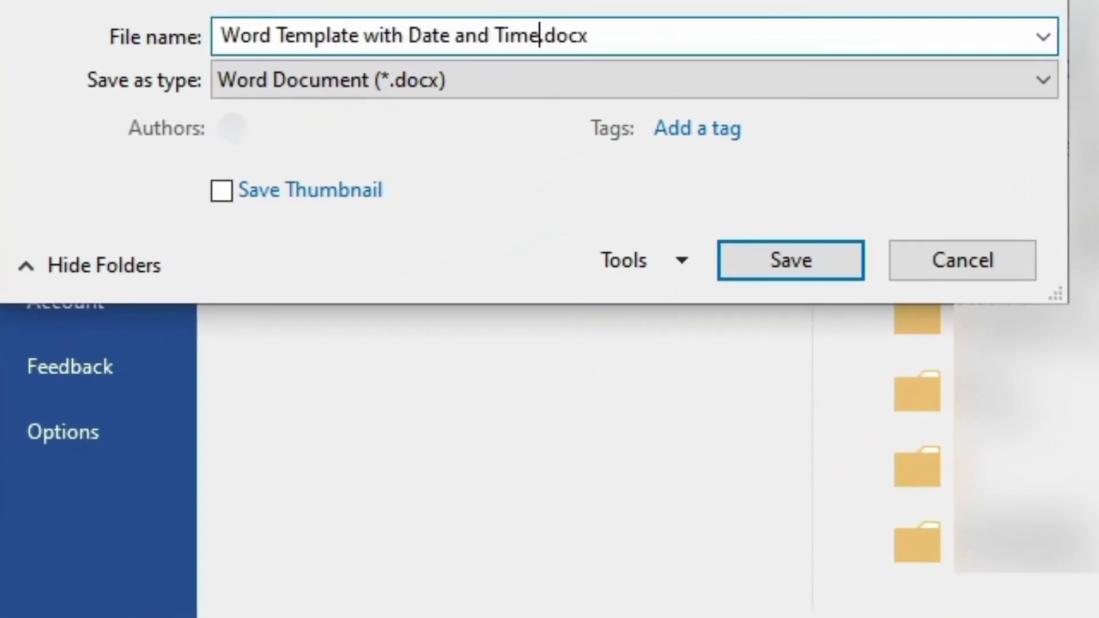
click(1056, 78)
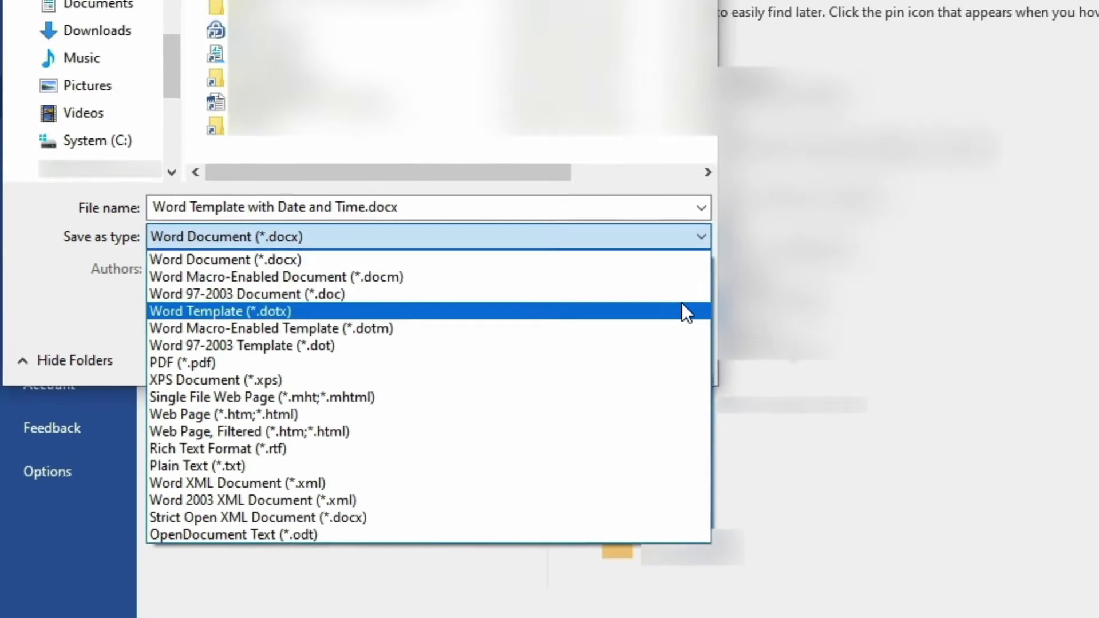
click(1015, 184)
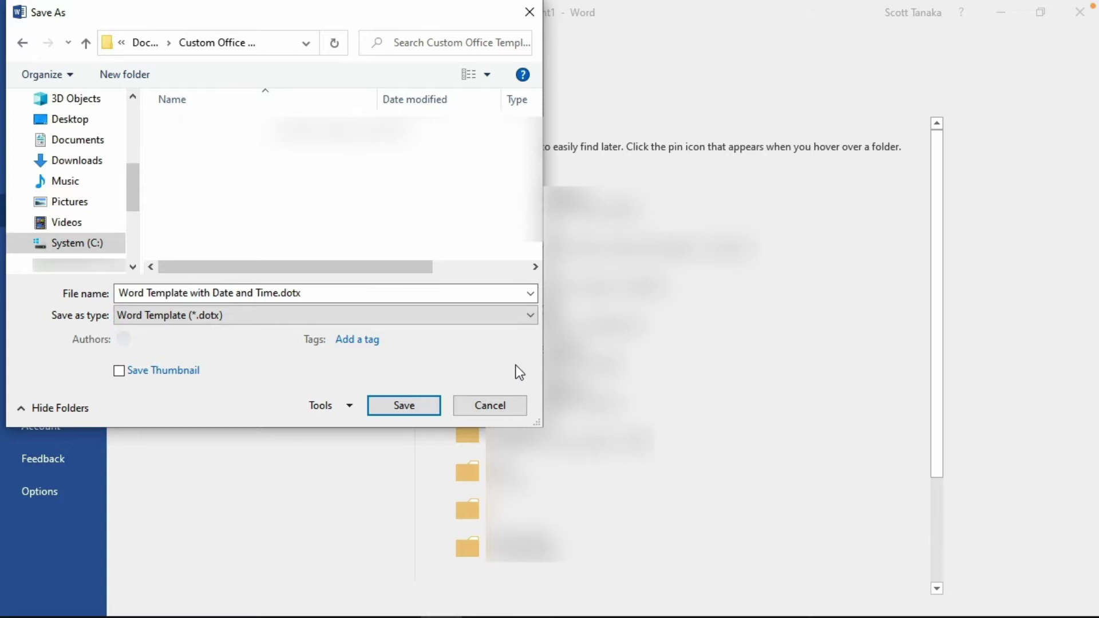
click(105, 126)
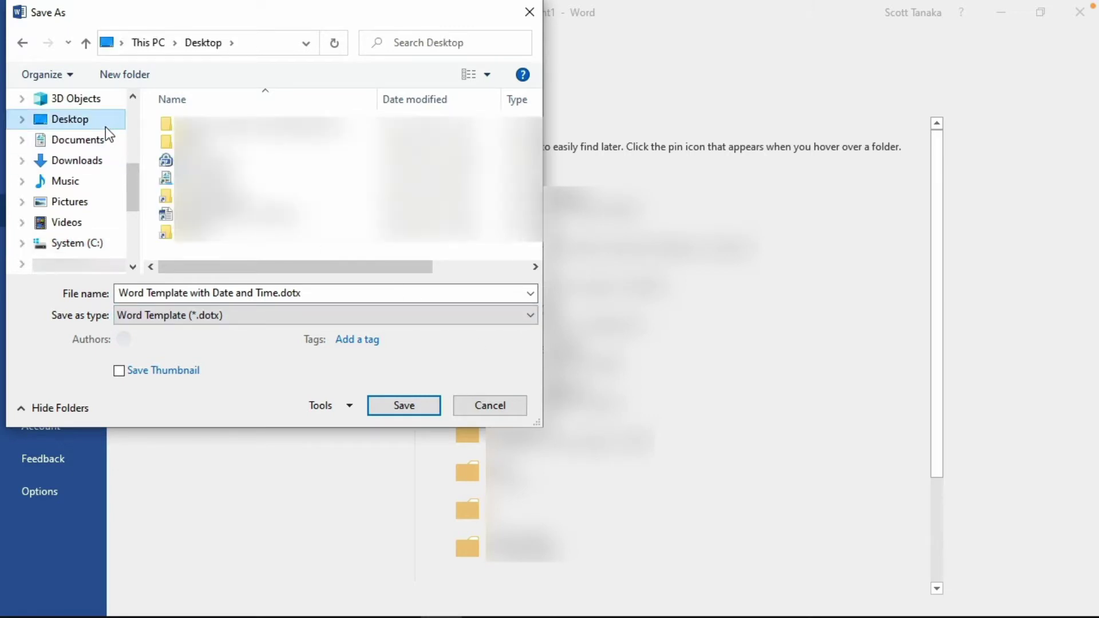
click(435, 404)
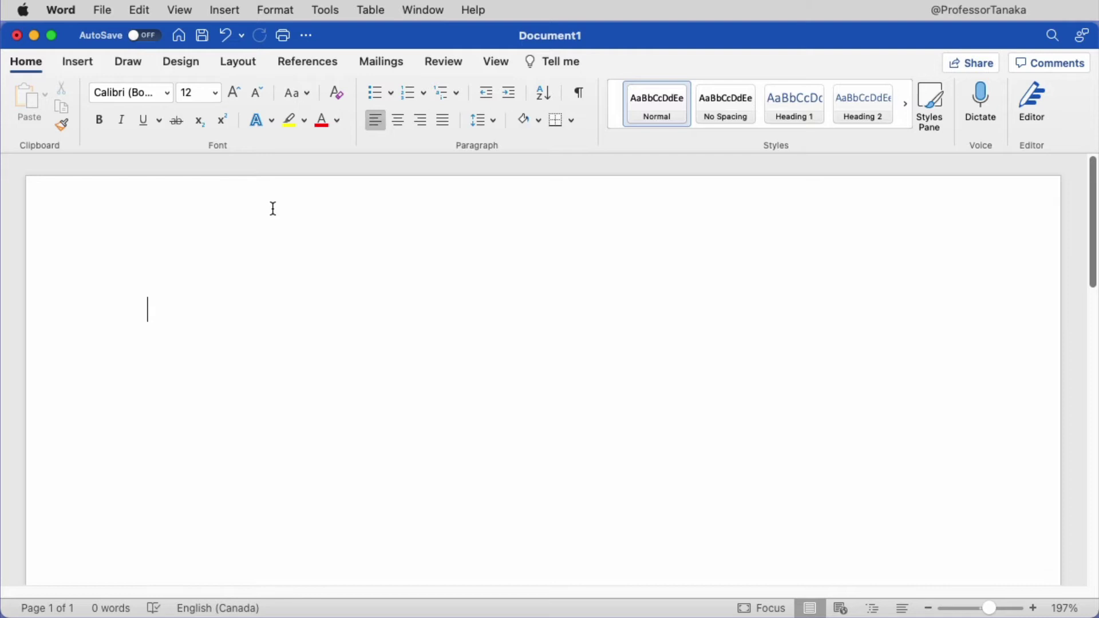
Insert a right-aligned, auto-updating 2022-08-16 3:46 PM date, with a left-aligned empty line below.
click(429, 127)
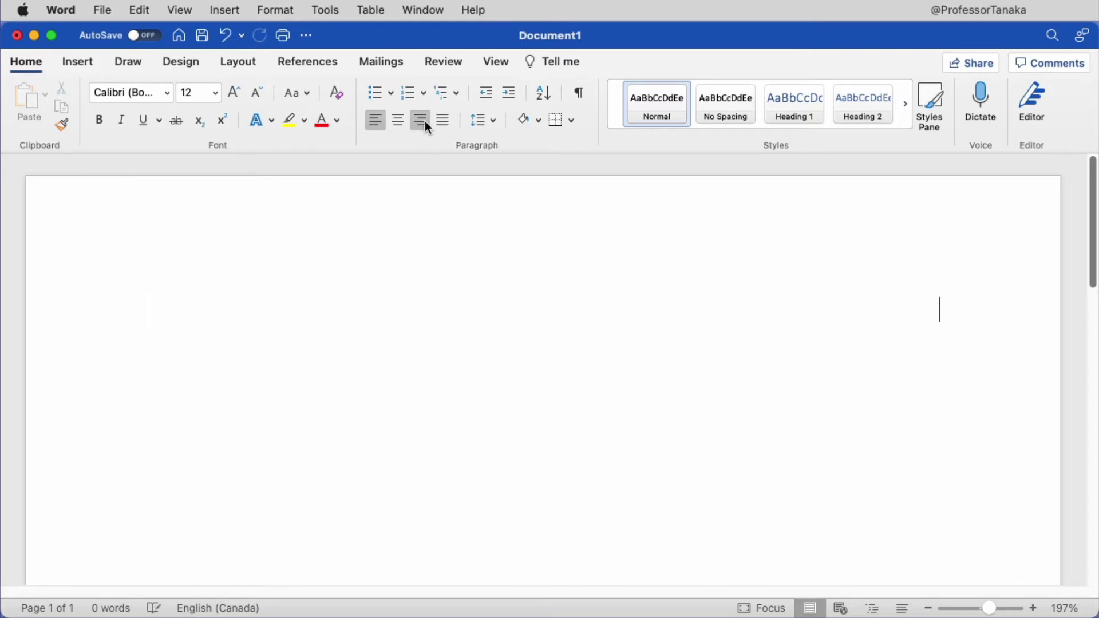
click(232, 11)
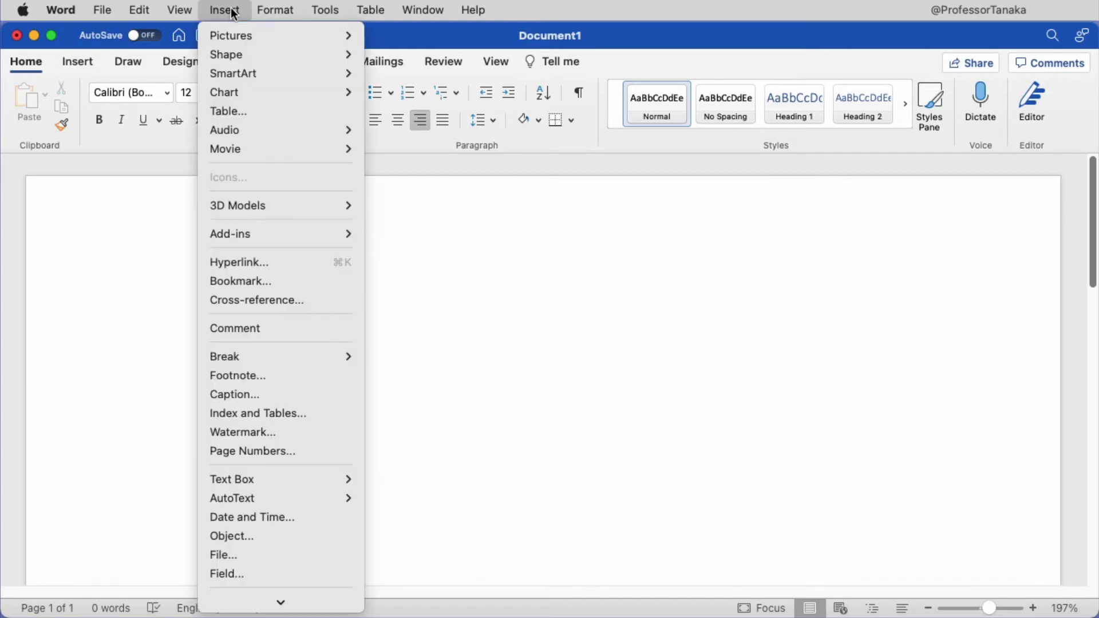
click(297, 518)
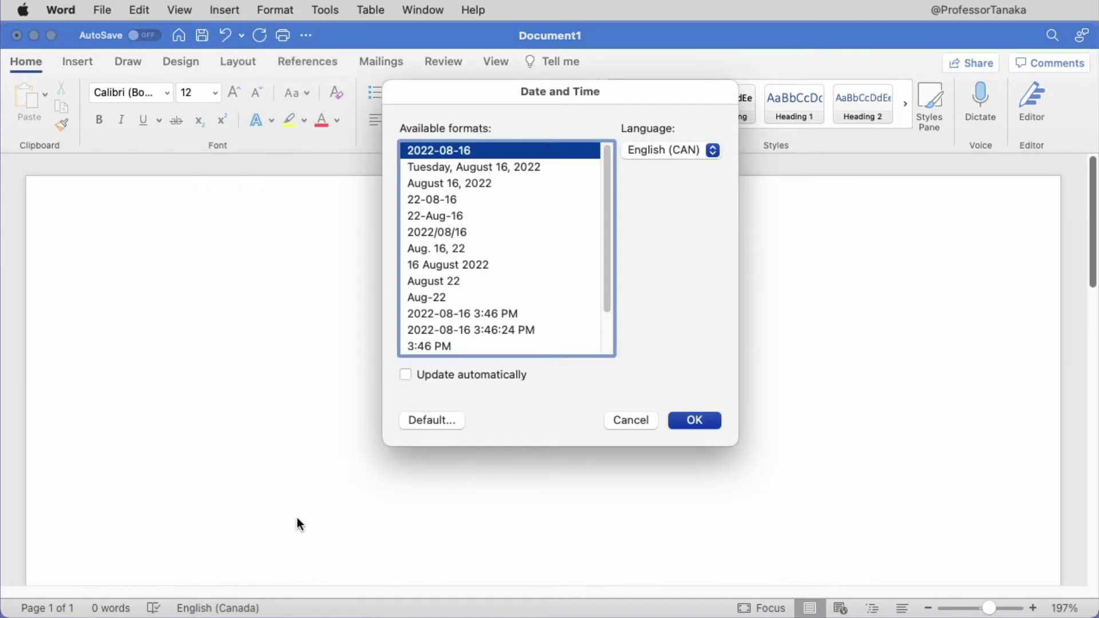
click(507, 315)
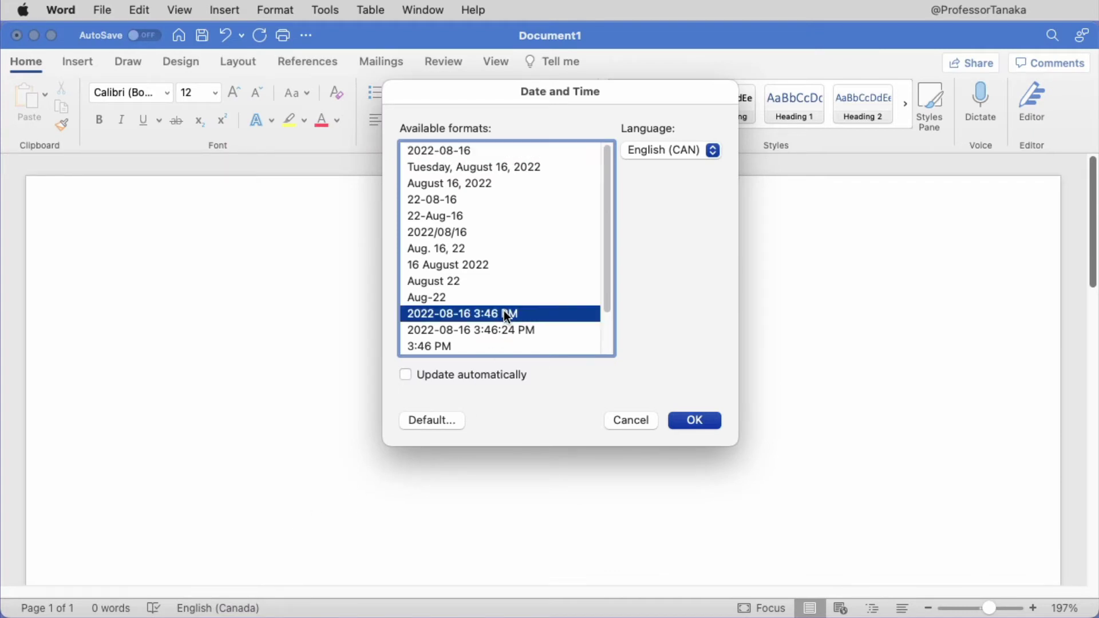
click(405, 376)
click(687, 423)
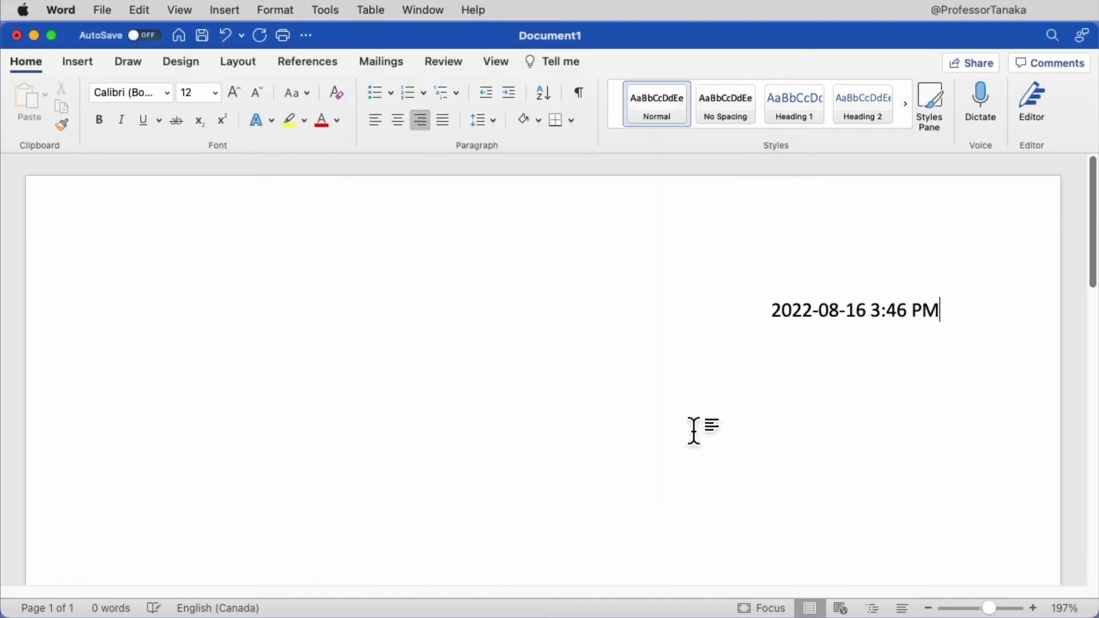
key(Return)
click(374, 124)
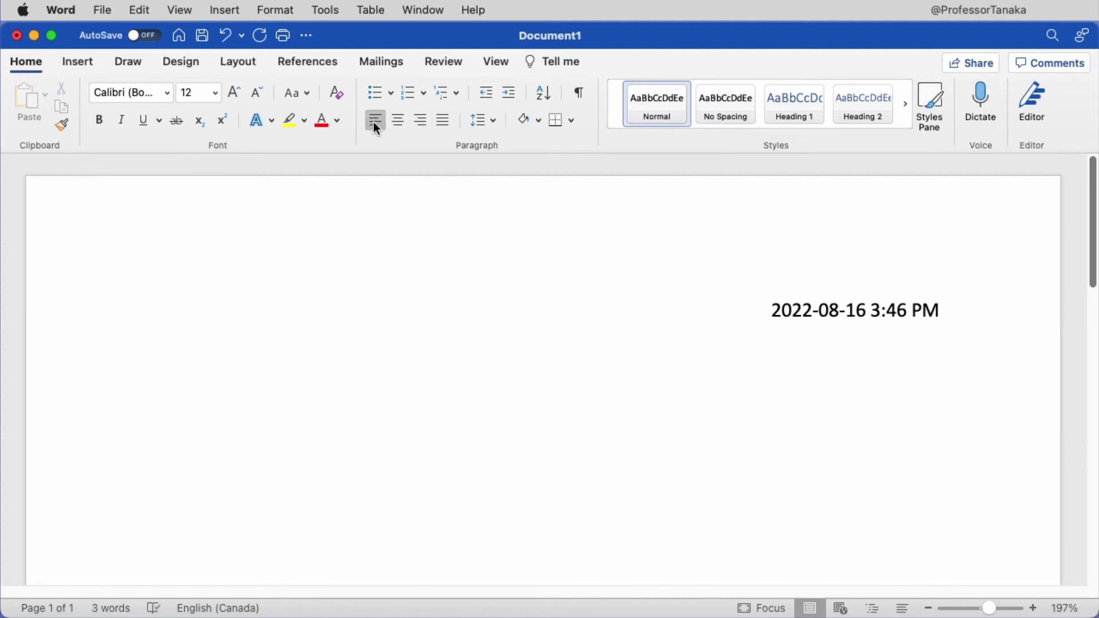
Save as 'Word Template with Date and Time' in Word Template (.dotx) format on the Desktop.
click(109, 9)
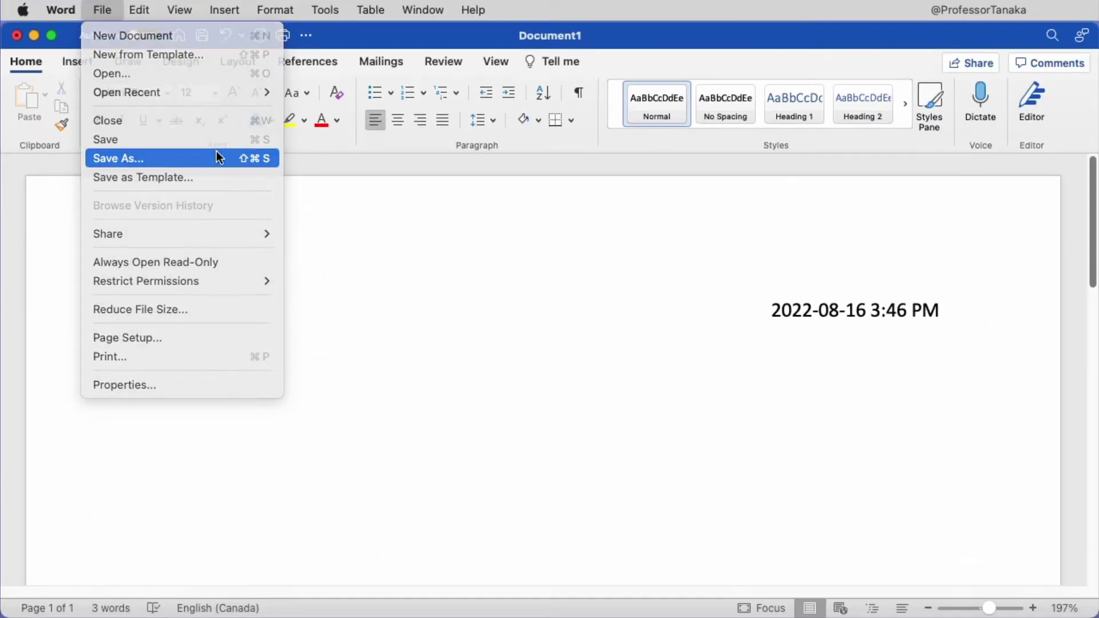
click(431, 307)
key(BackSpace)
text(Word Template with Date and Time)
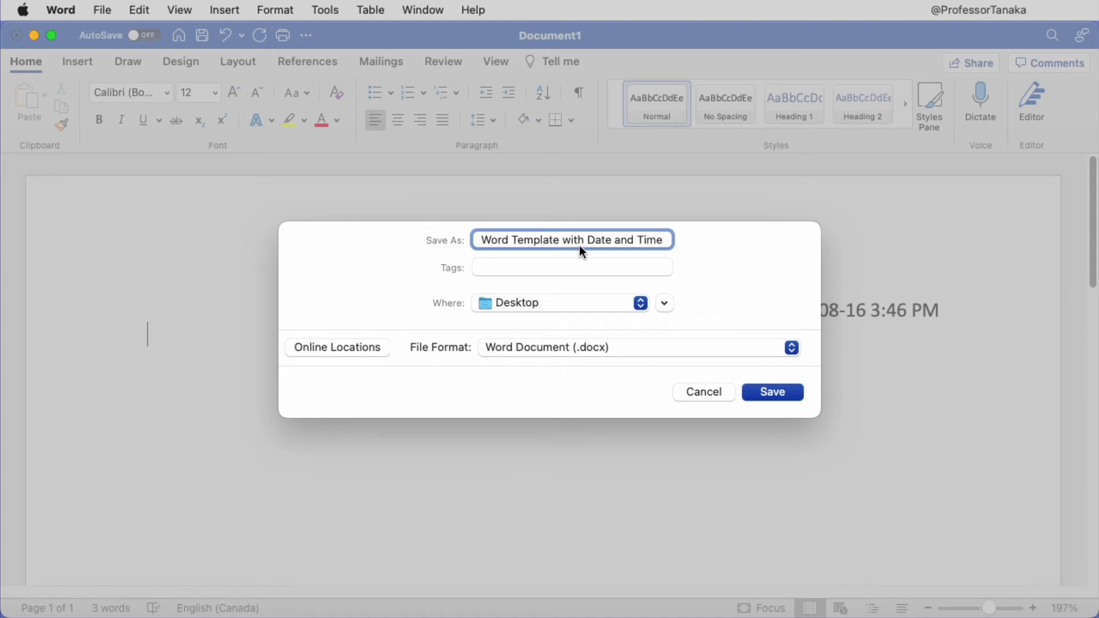
click(725, 348)
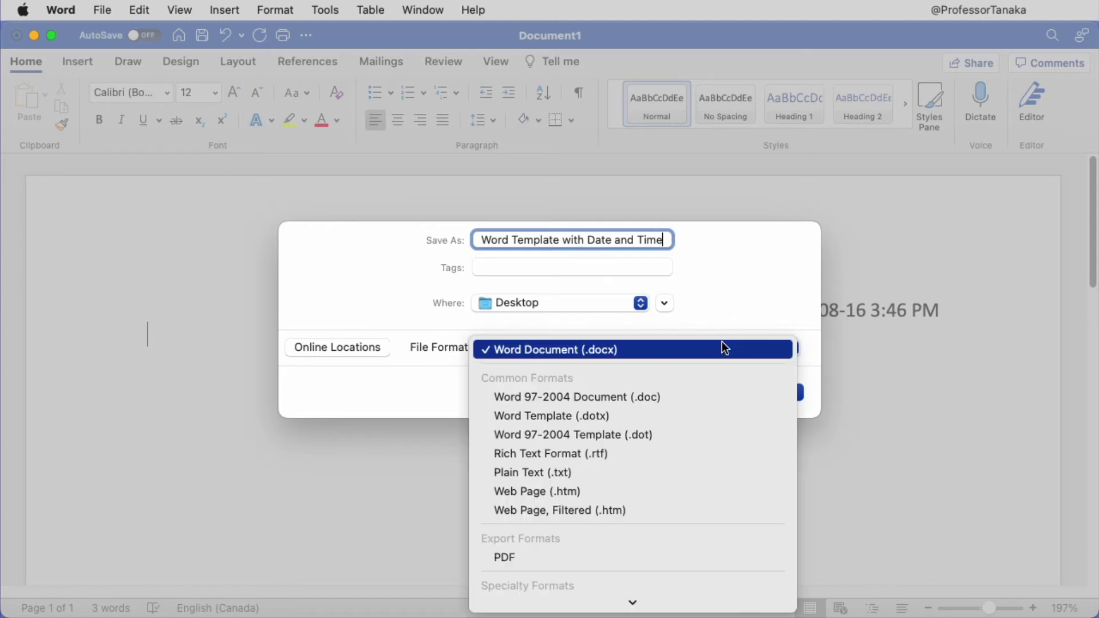
click(763, 415)
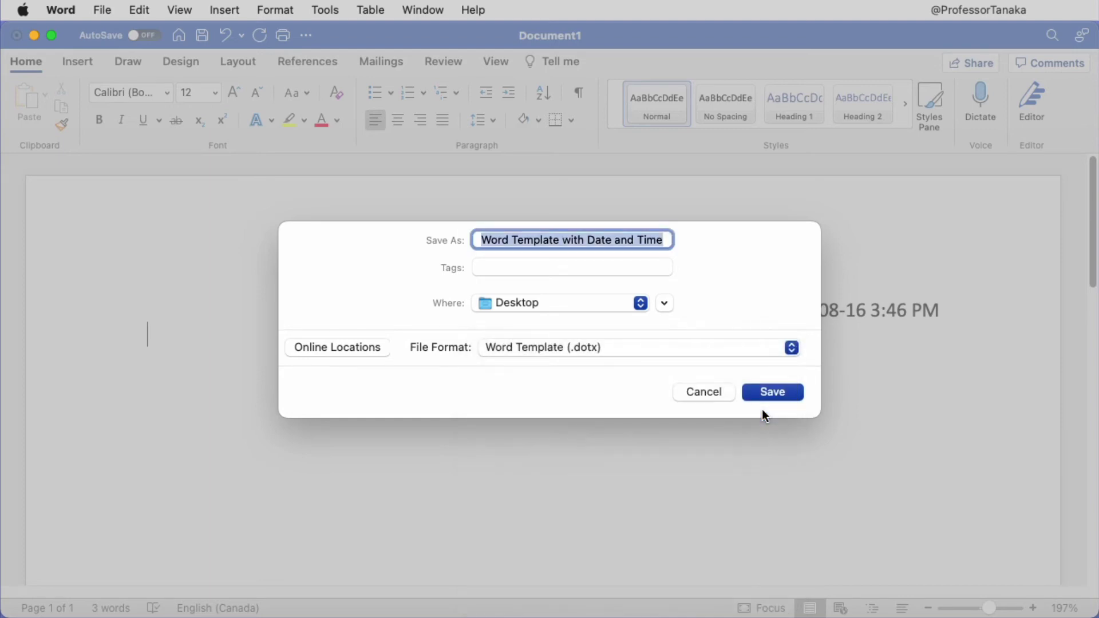
click(767, 387)
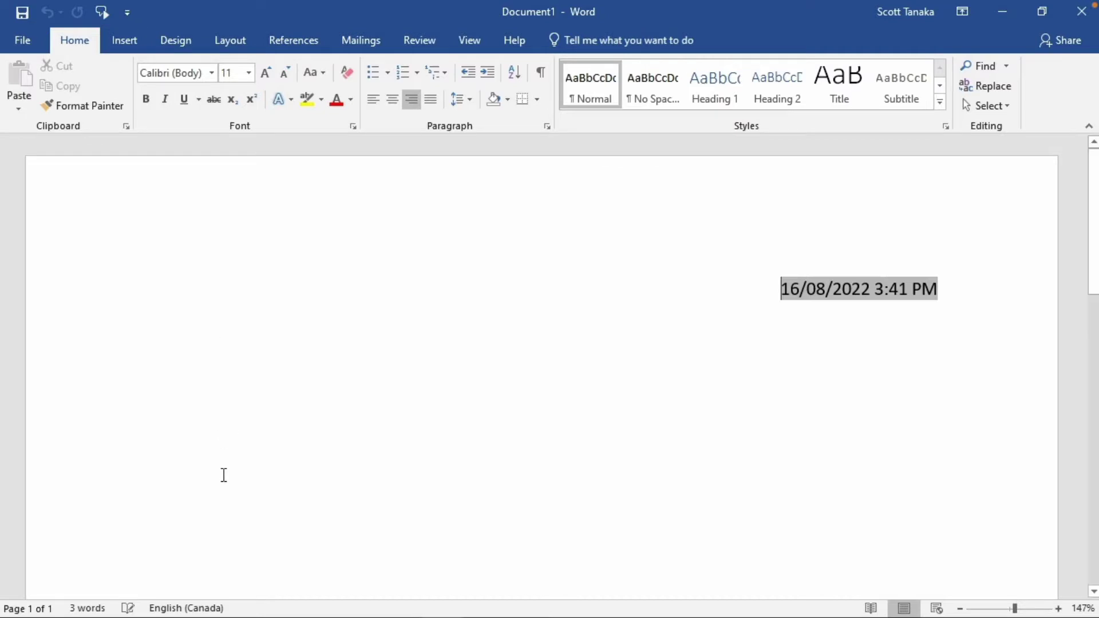
Type 'Hello hi : )' below the date and name the Desktop copy 'First doc from template'.
click(216, 390)
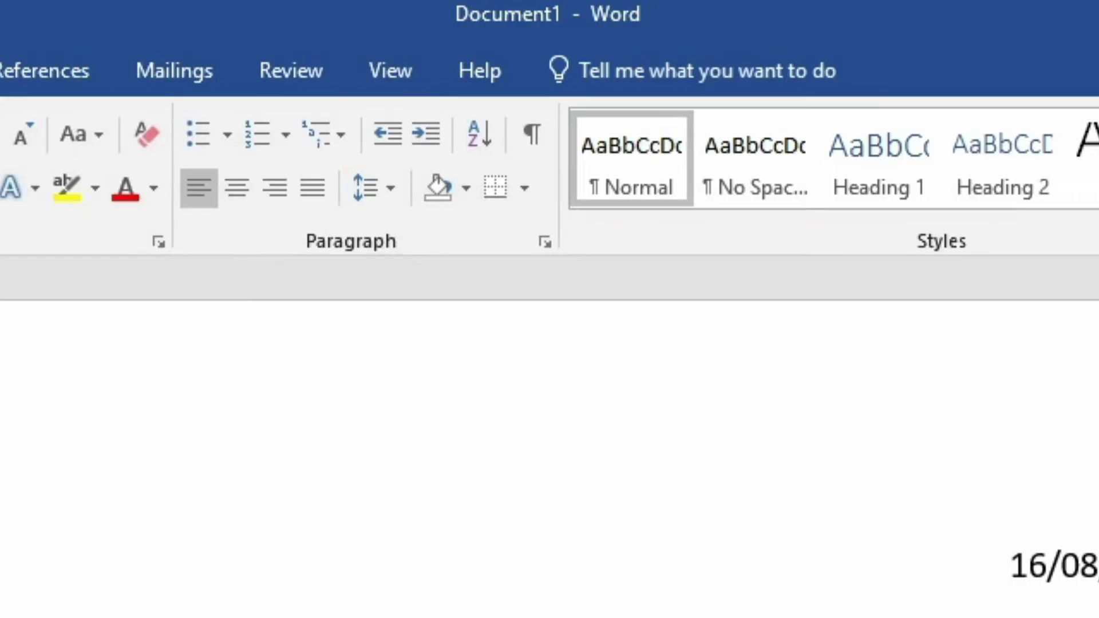
text(Hello )
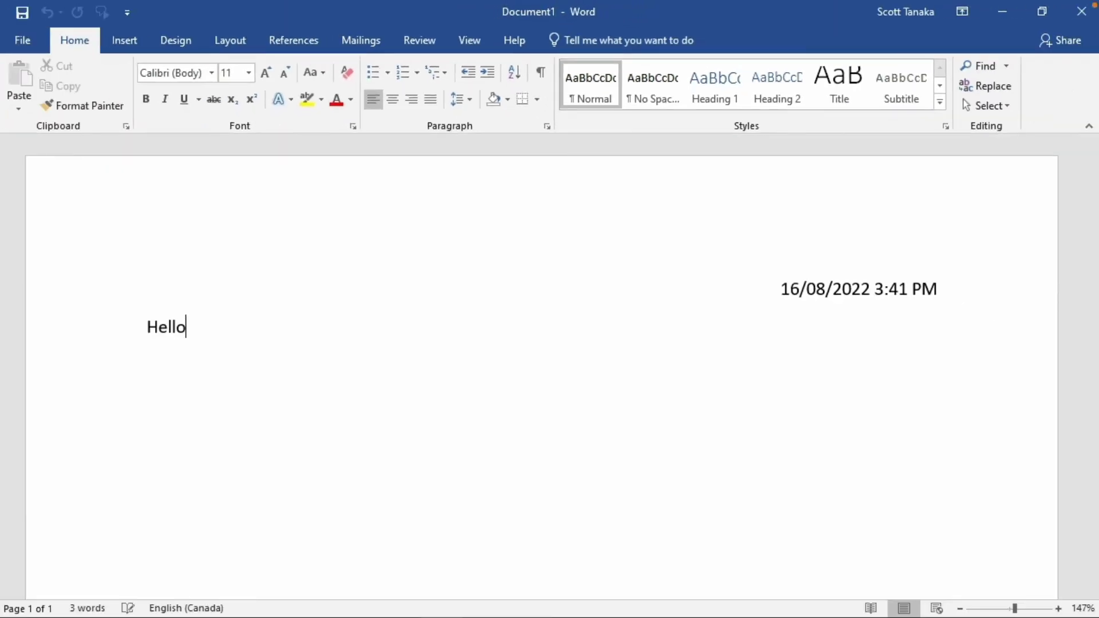
text(hi : ))
click(26, 40)
click(46, 198)
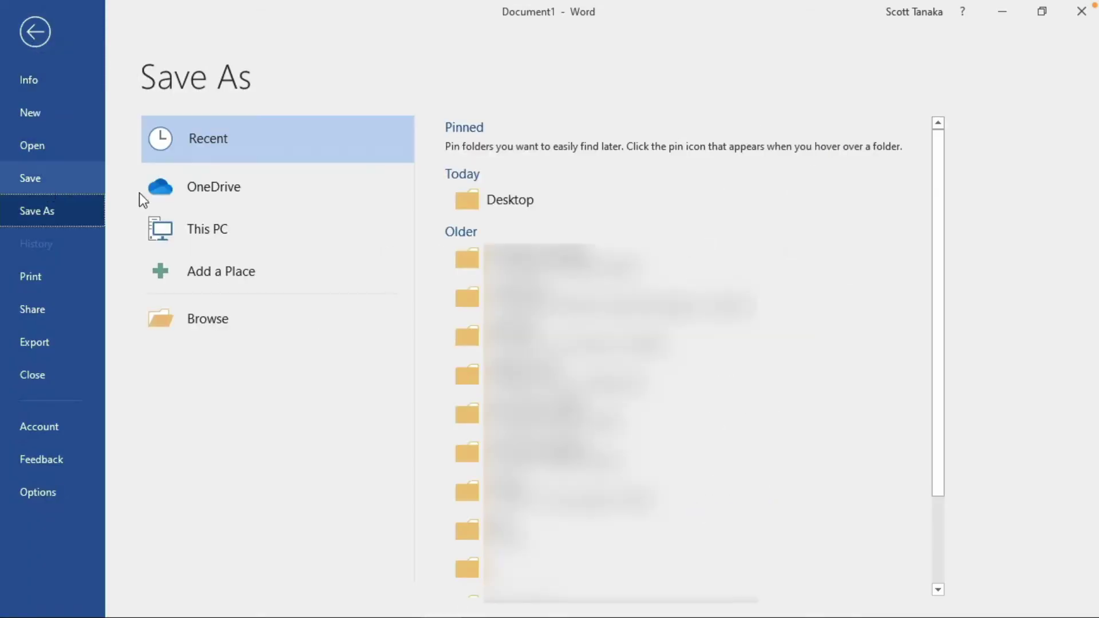
click(526, 206)
key(Right)
key(Left)
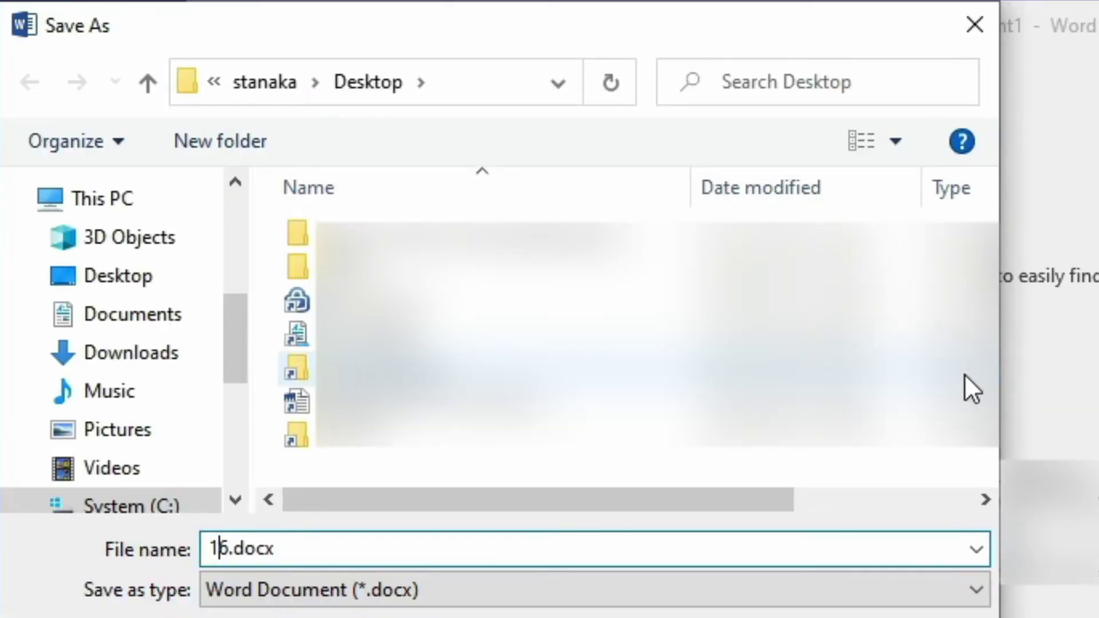
key(Delete)
key(BackSpace)
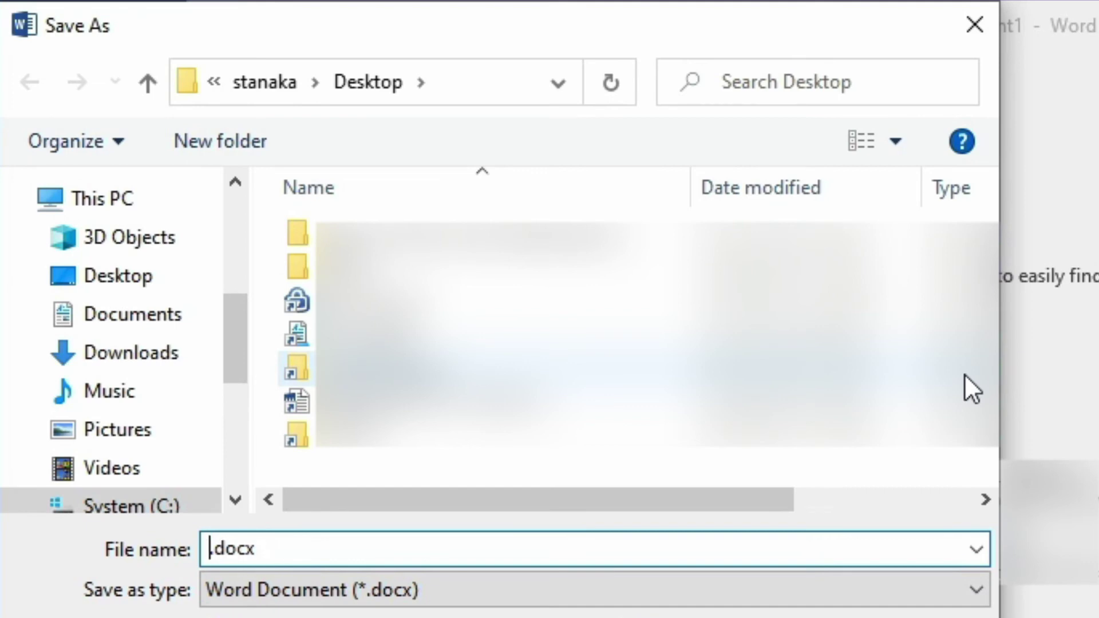
text(First doc from template)
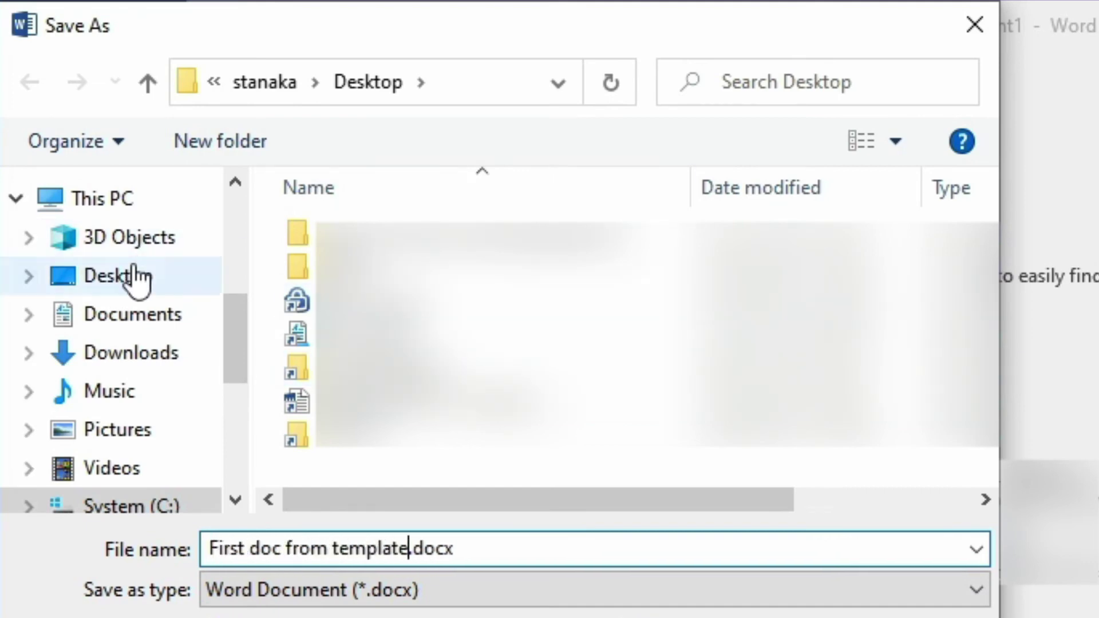